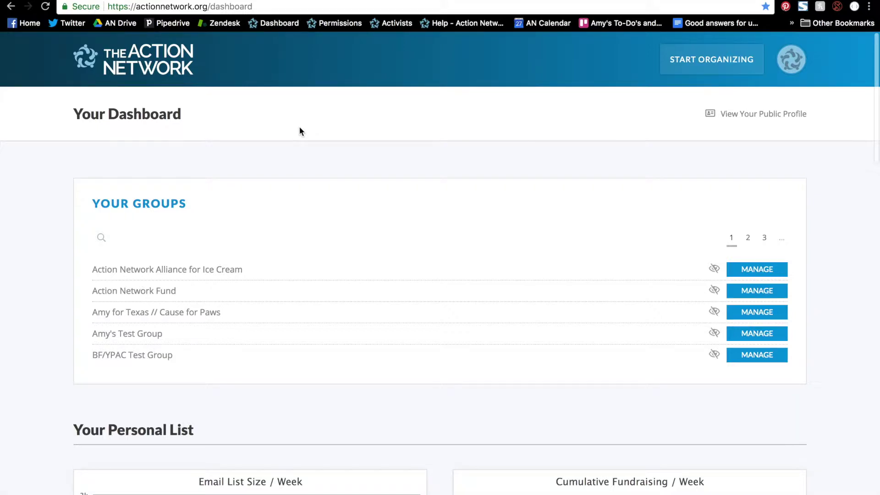
left_click(683, 66)
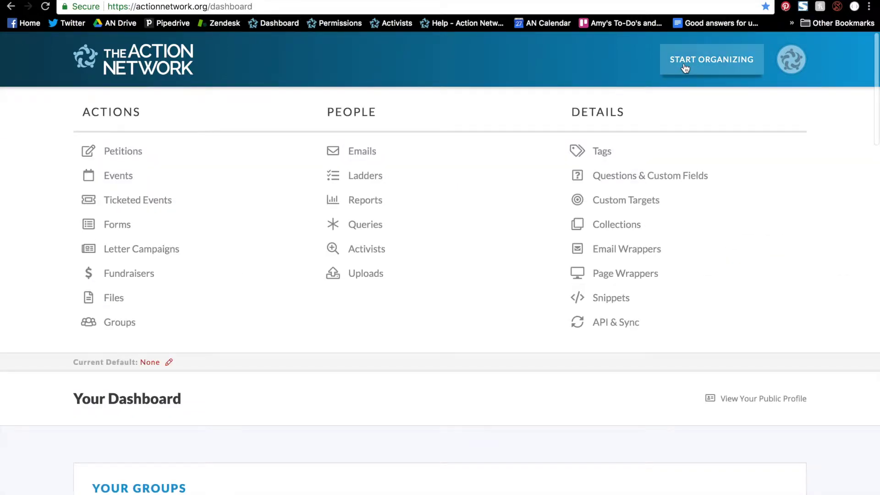
left_click(370, 204)
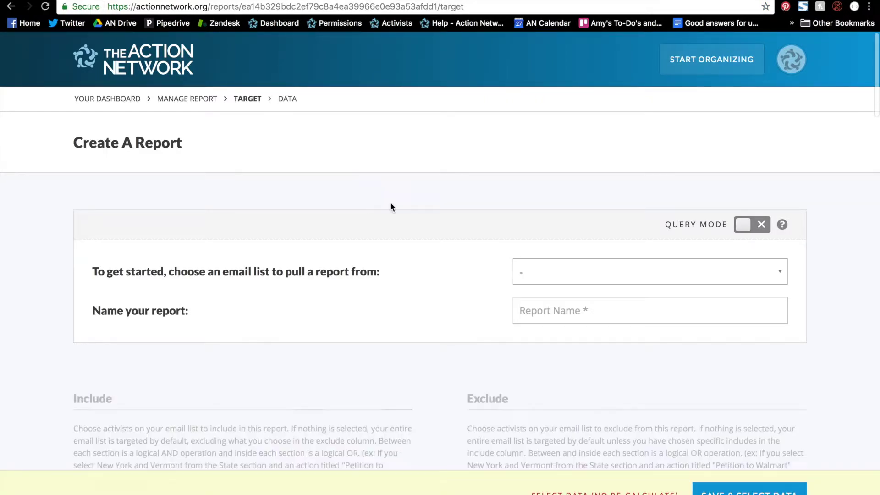
left_click(575, 274)
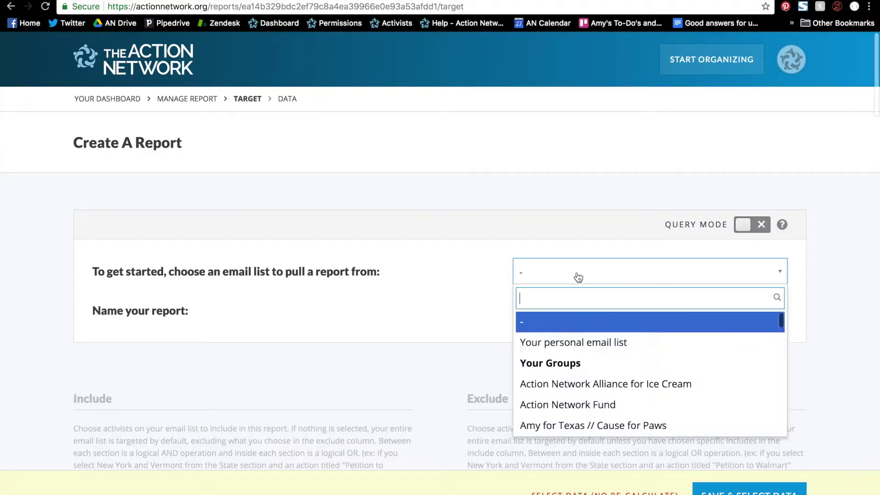
scroll(549, 376, "down", 2)
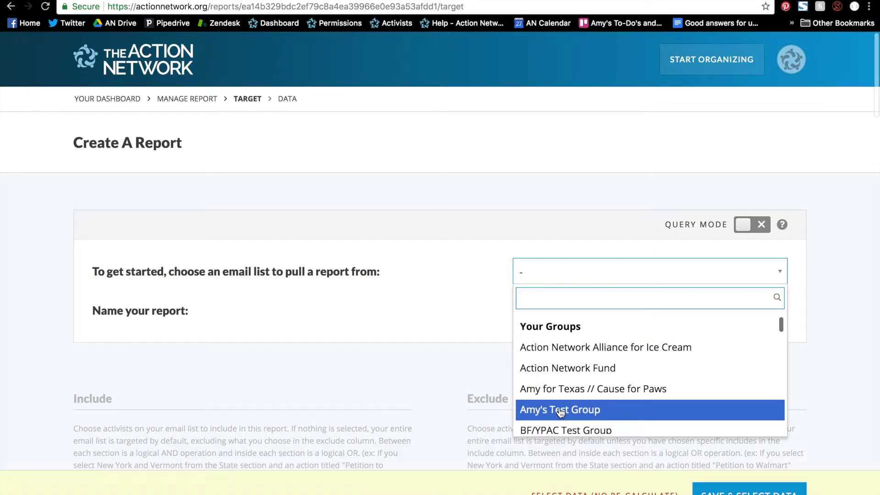
left_click(560, 411)
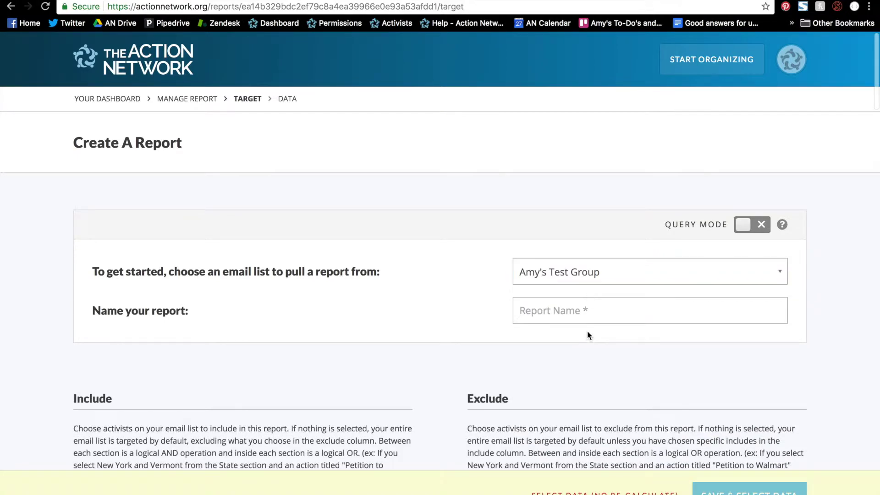
Name the report 'Unique ID 8.28.18' and save the targeting.
left_click(575, 314)
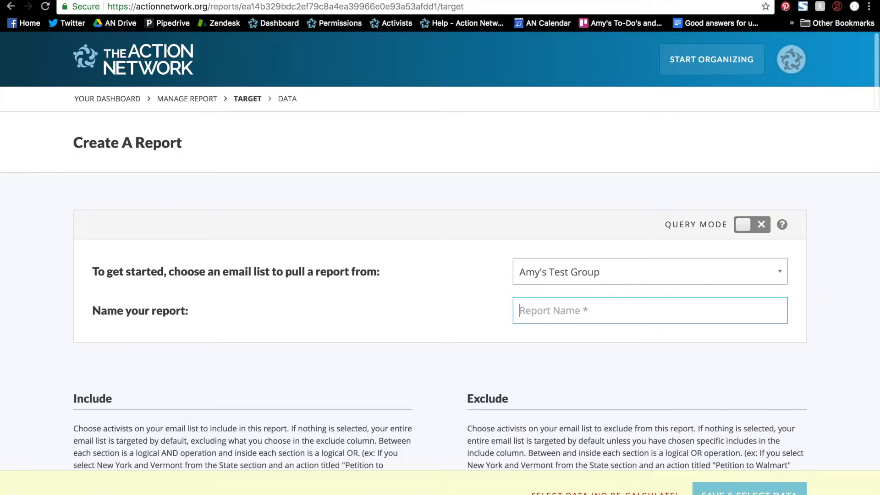
type("Unique ID 8")
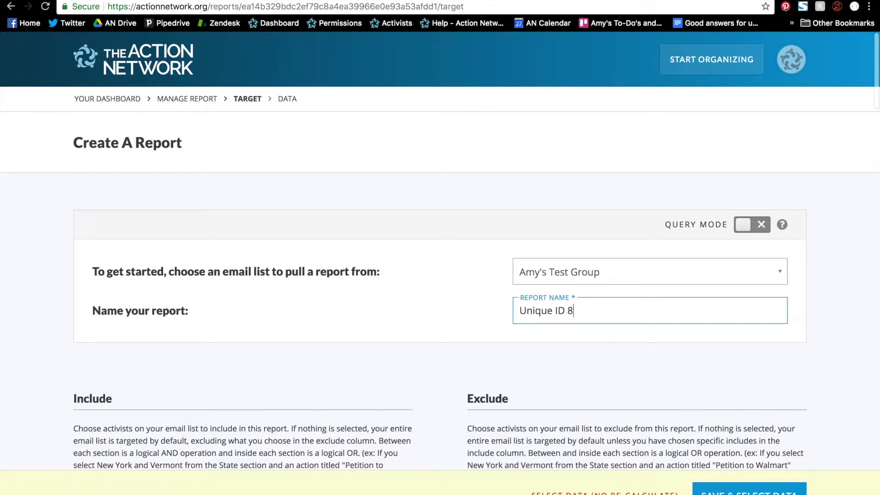
type(".28.18")
scroll(517, 374, "down", 1)
scroll(517, 375, "down", 20)
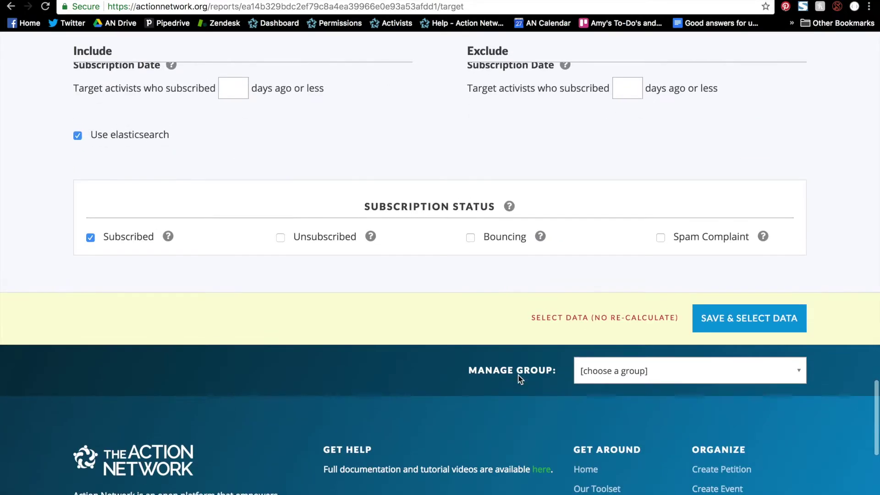
left_click(764, 326)
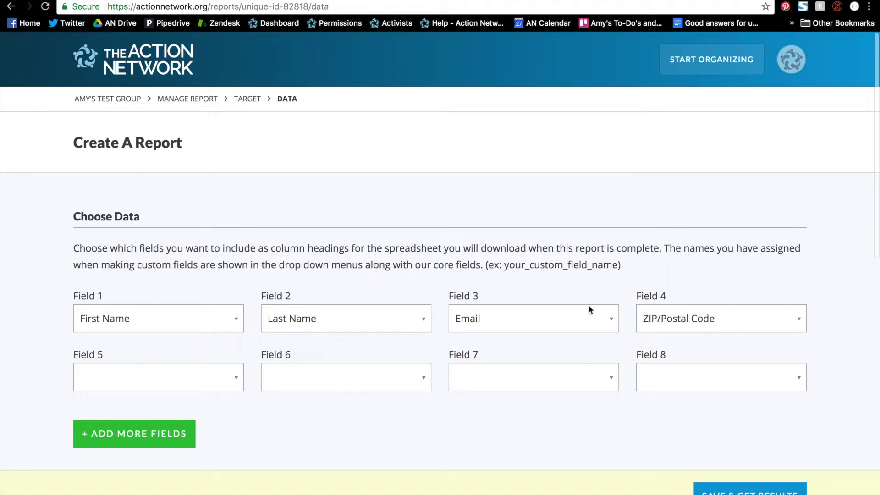
Change the third report field from Email to Unique ID, get results, and download the CSV.
left_click(570, 322)
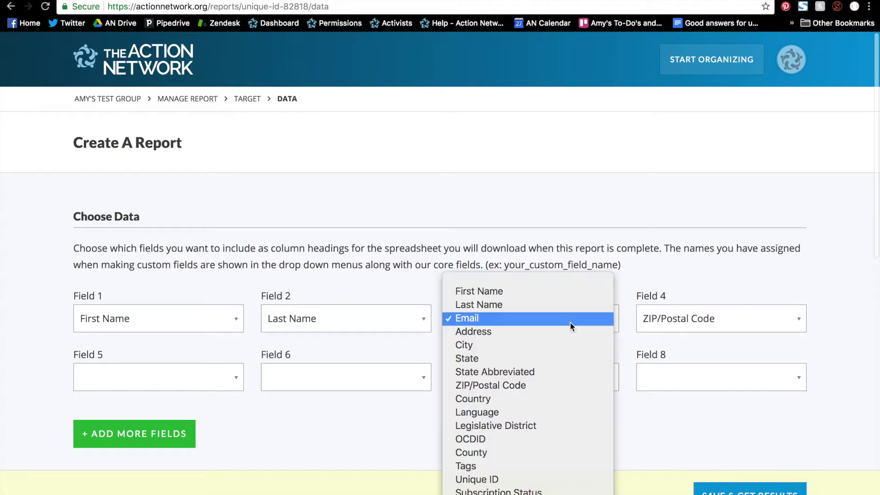
left_click(515, 481)
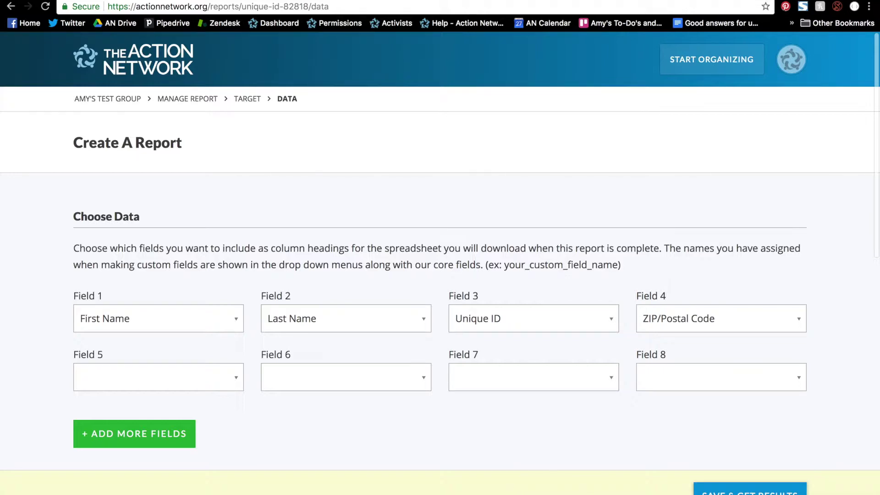
left_click(750, 489)
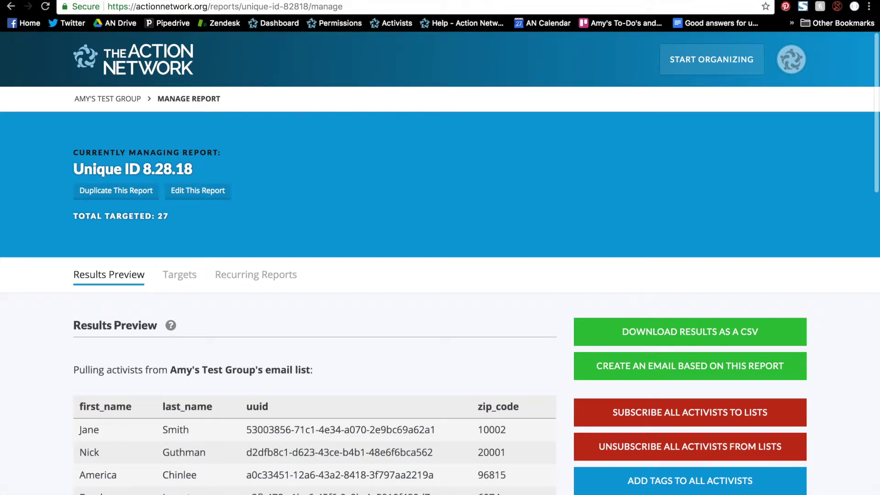
left_click(690, 334)
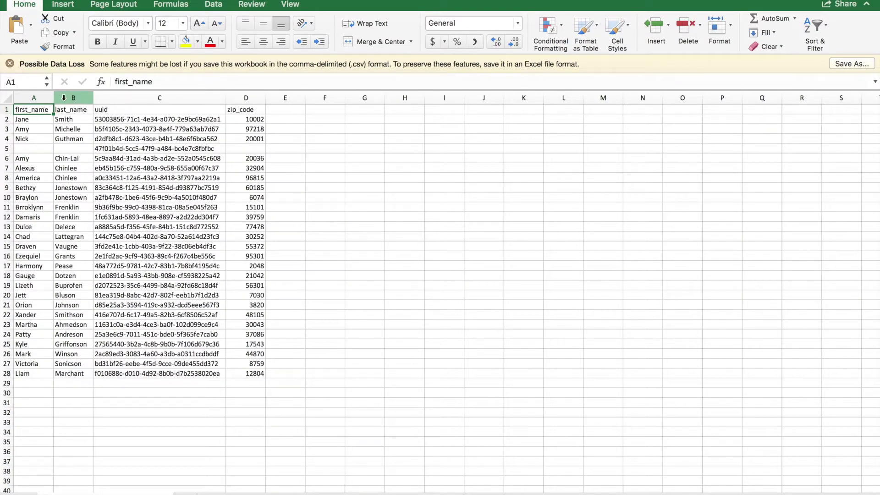
Select column C in Excel to inspect the uuid values.
left_click(106, 98)
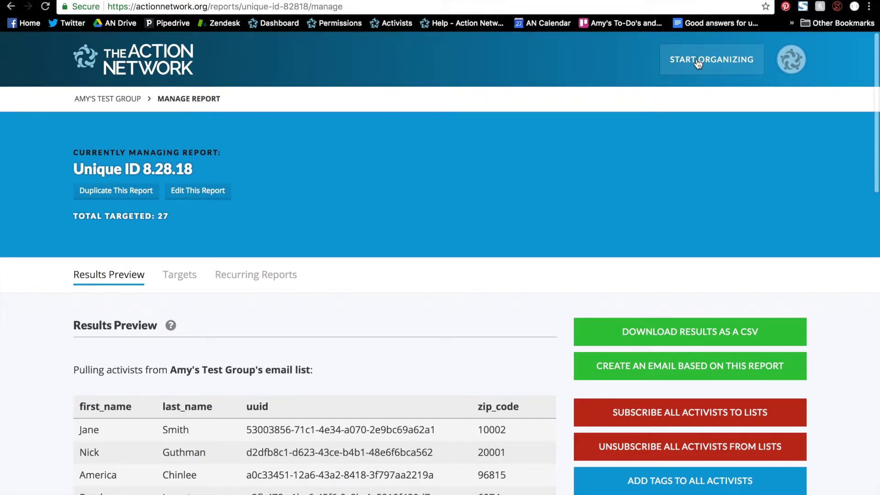
Add a new upload for Amy's Test Group using the Upload by Unique ID option.
mouse_move(698, 64)
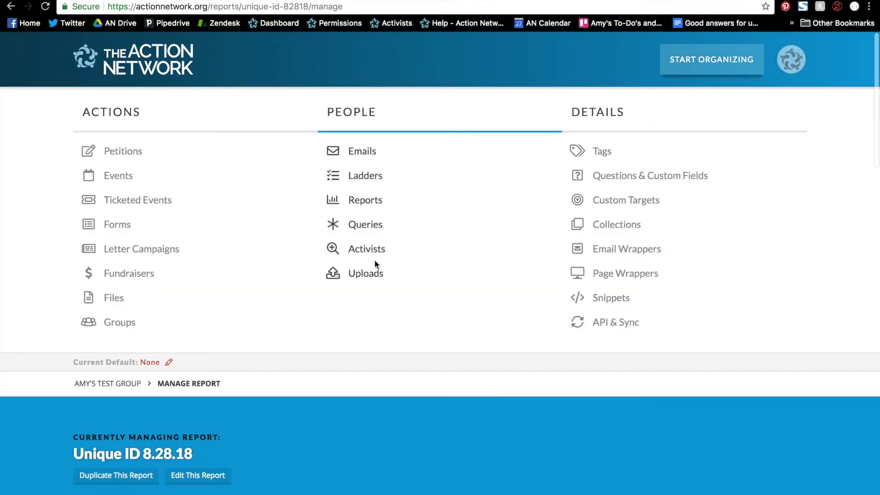
left_click(373, 274)
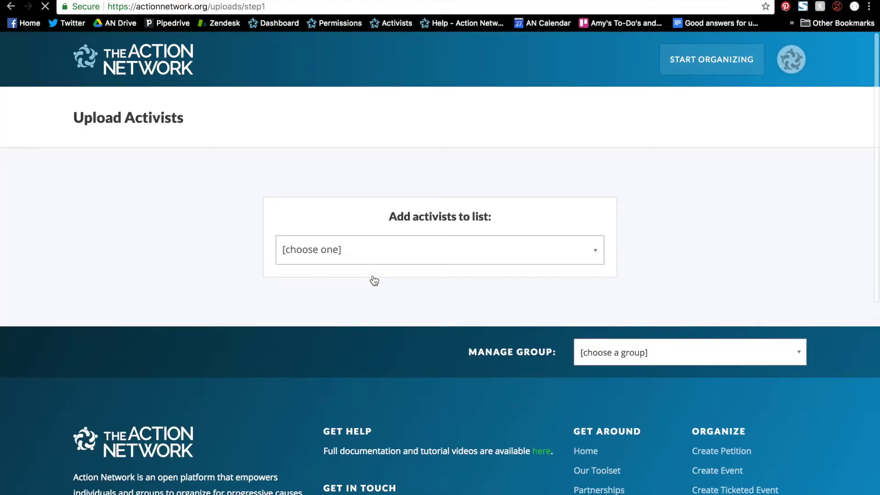
left_click(363, 246)
scroll(363, 365, "down", 2)
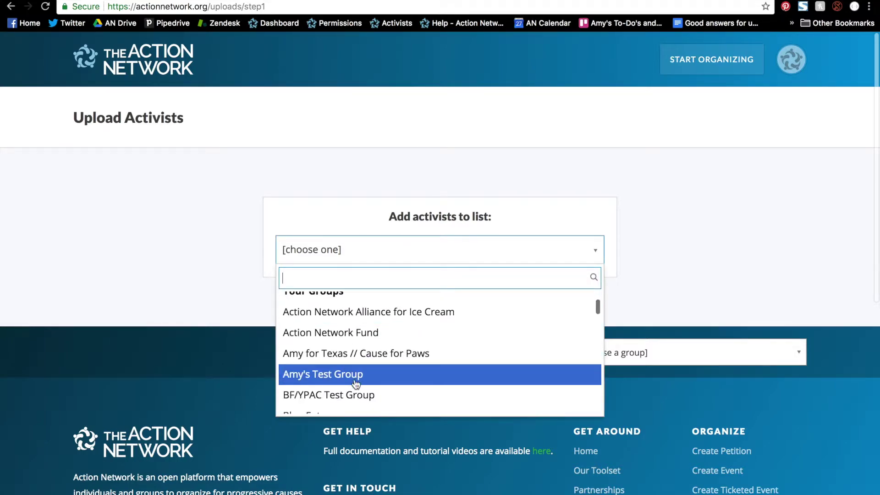
left_click(356, 382)
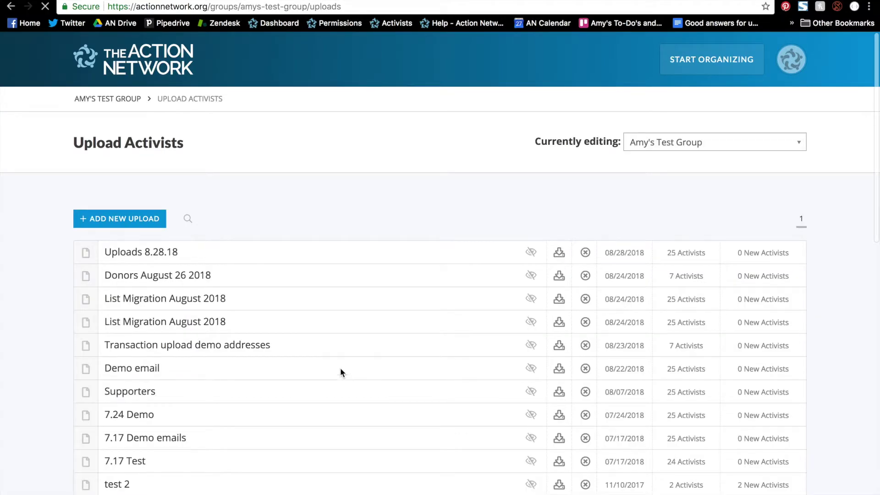
left_click(135, 219)
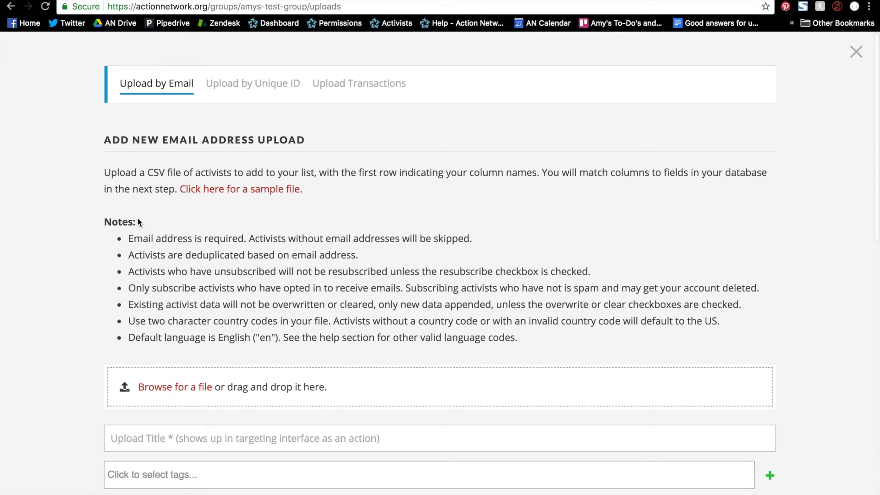
left_click(259, 97)
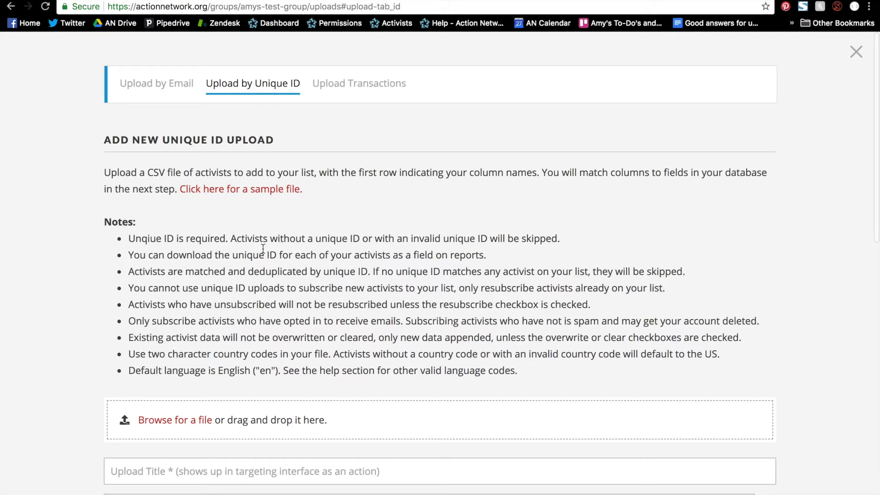
Attach csv_report_138915_1535465112.csv as the upload file.
left_click(213, 424)
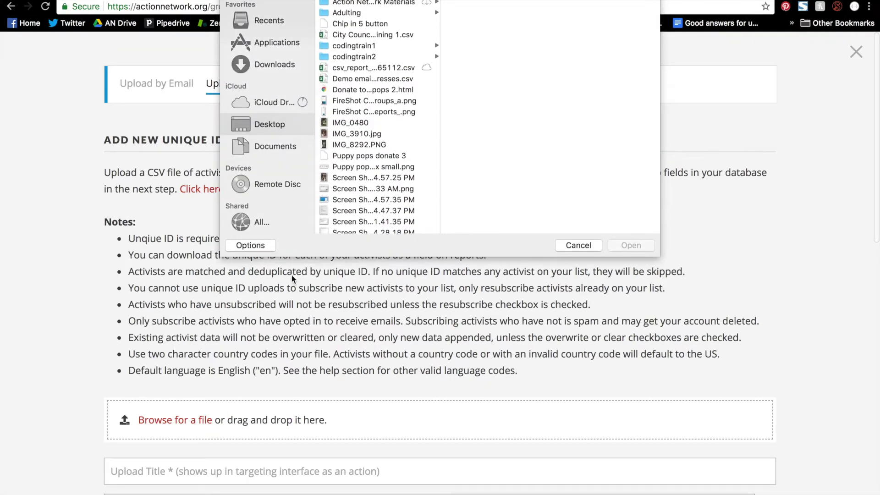
left_click(349, 68)
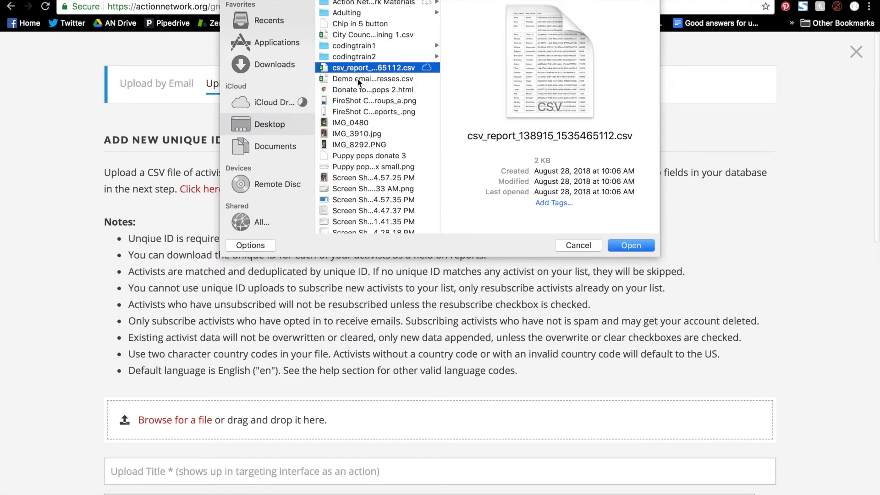
left_click(626, 248)
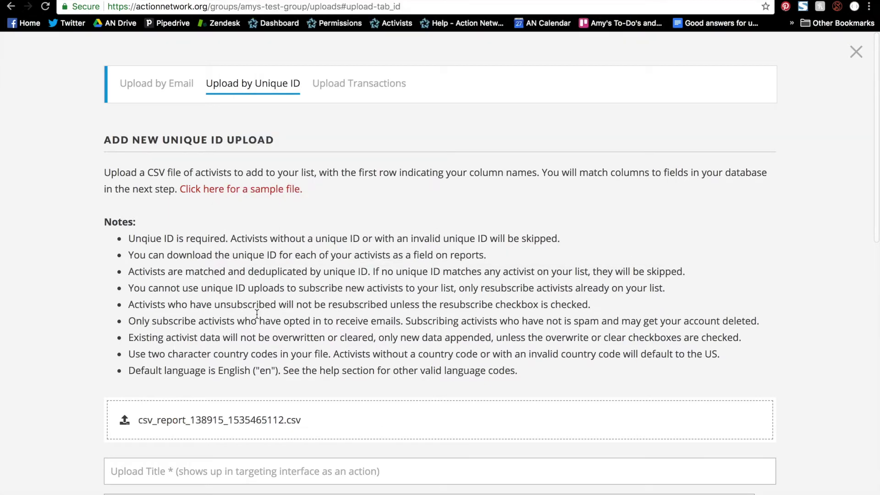
Title the upload 'Unique ID Tutorial' and proceed to field matching.
scroll(256, 313, "down", 3)
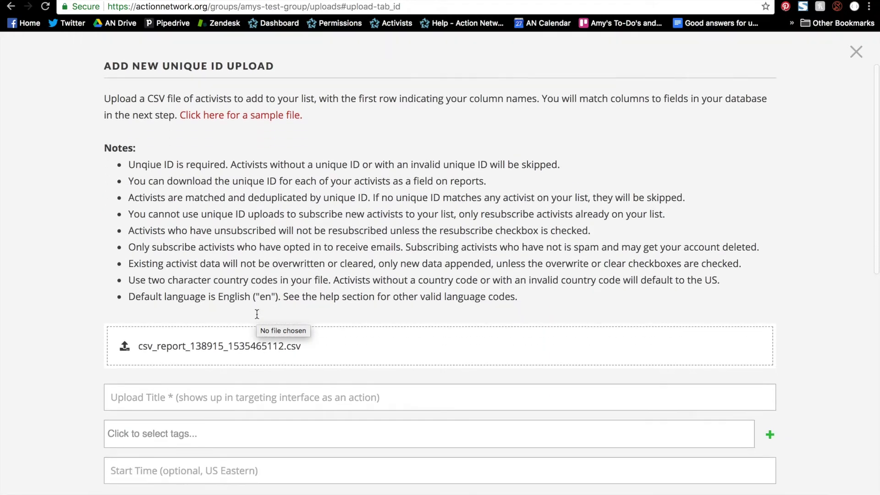
left_click(248, 400)
type("Uniq")
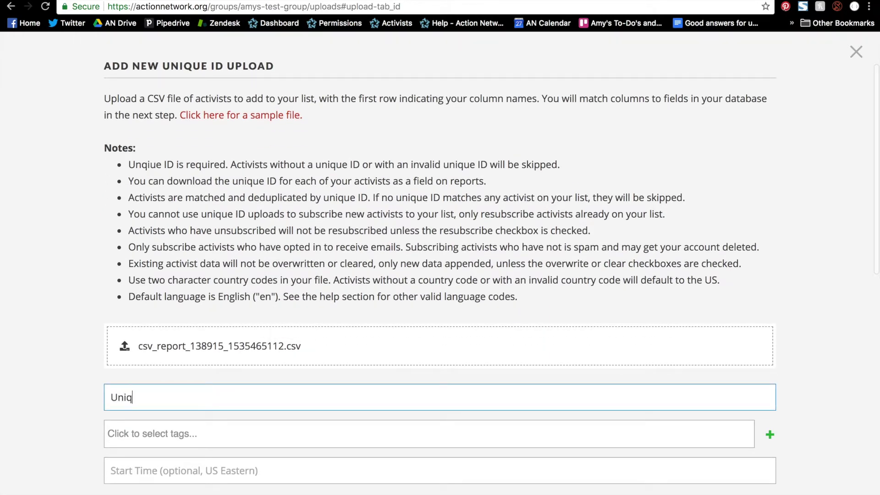
type("ue ID Tutorial")
scroll(588, 272, "down", 4)
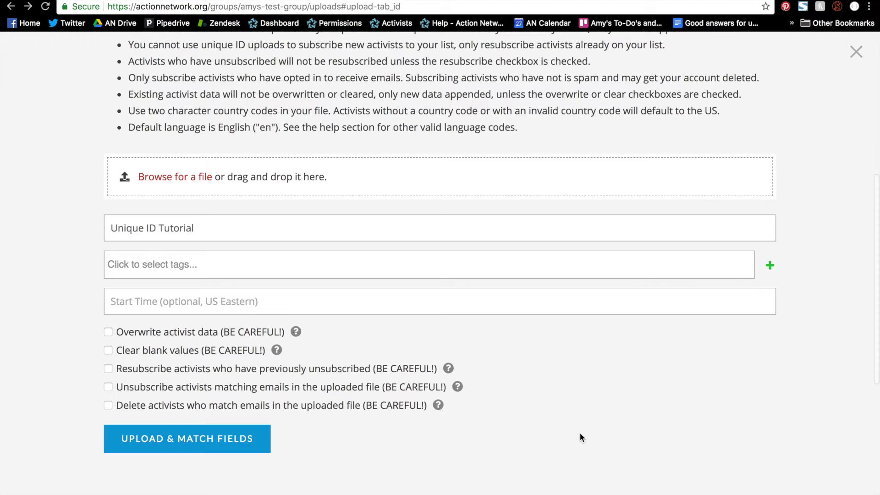
left_click(154, 447)
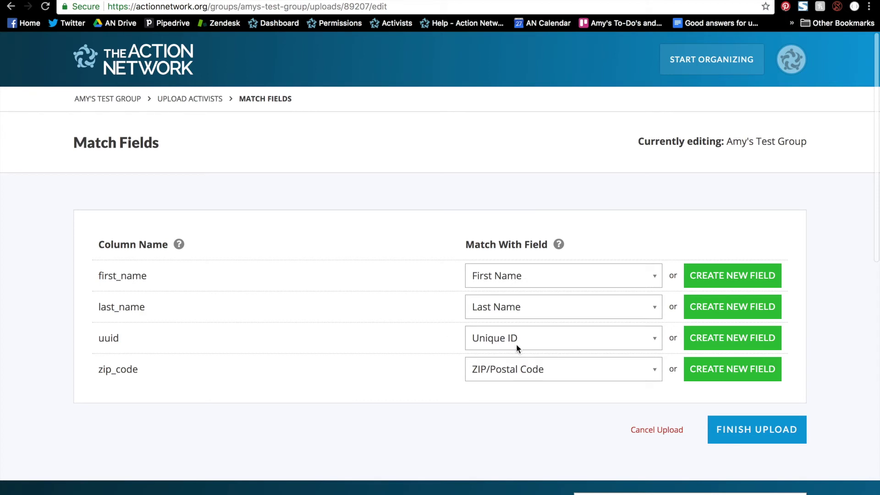
Finish the upload with uuid matched to Unique ID.
left_click(731, 426)
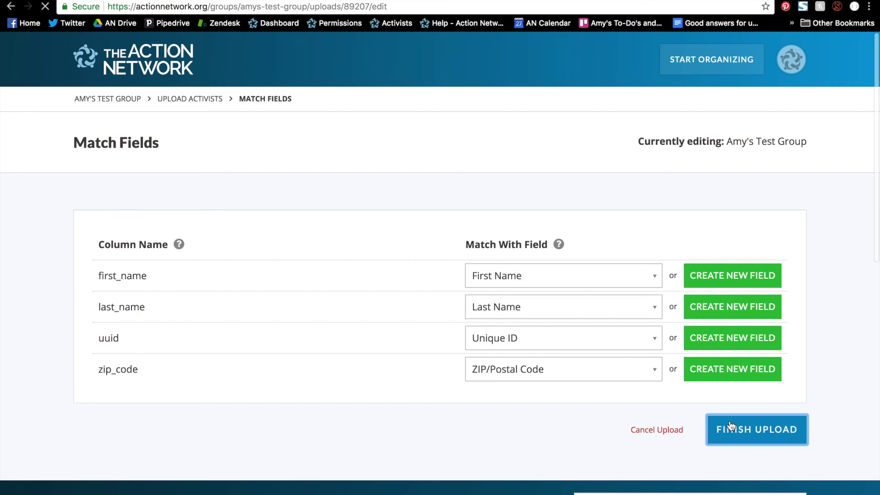